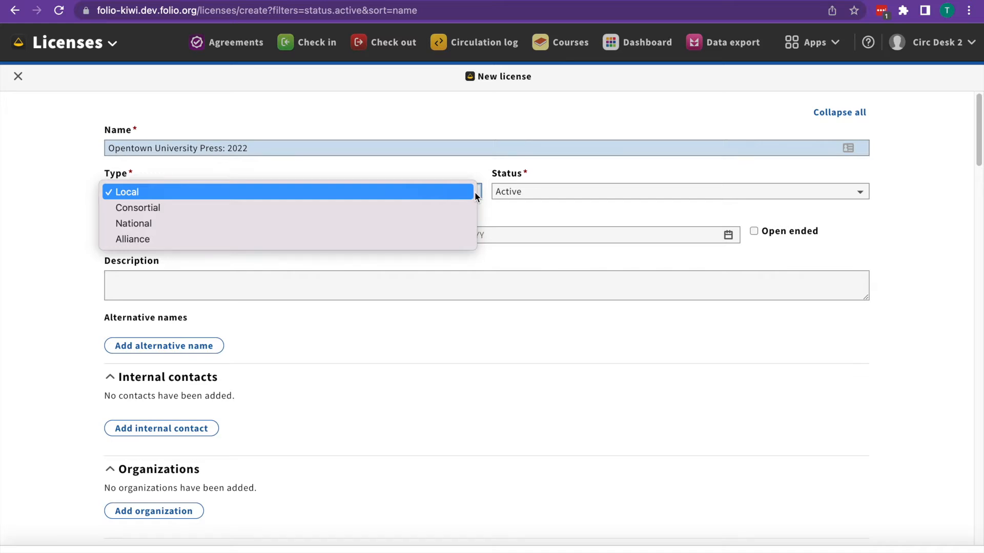
# Step: Set the new license's type to Local and its status to Active
pyautogui.click(474, 193)
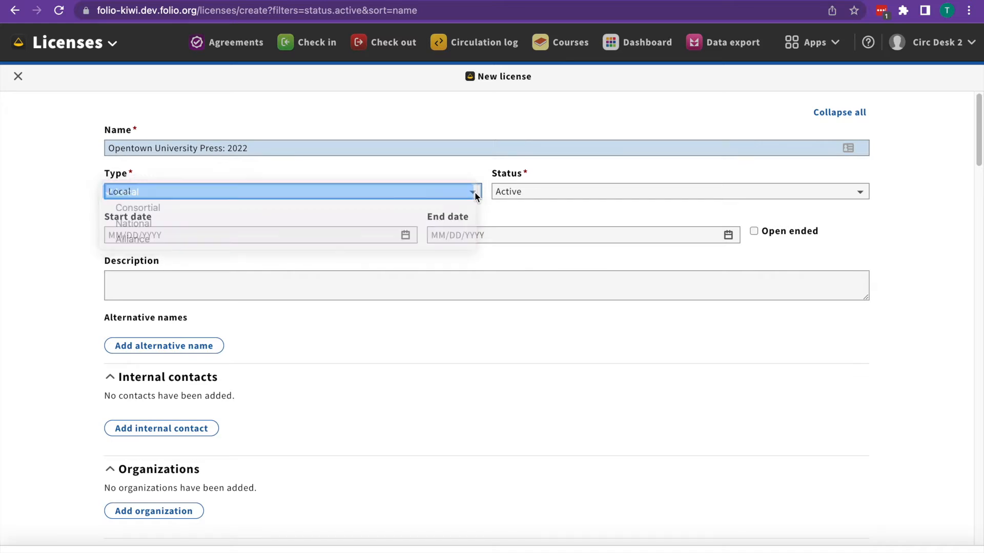
pyautogui.click(596, 193)
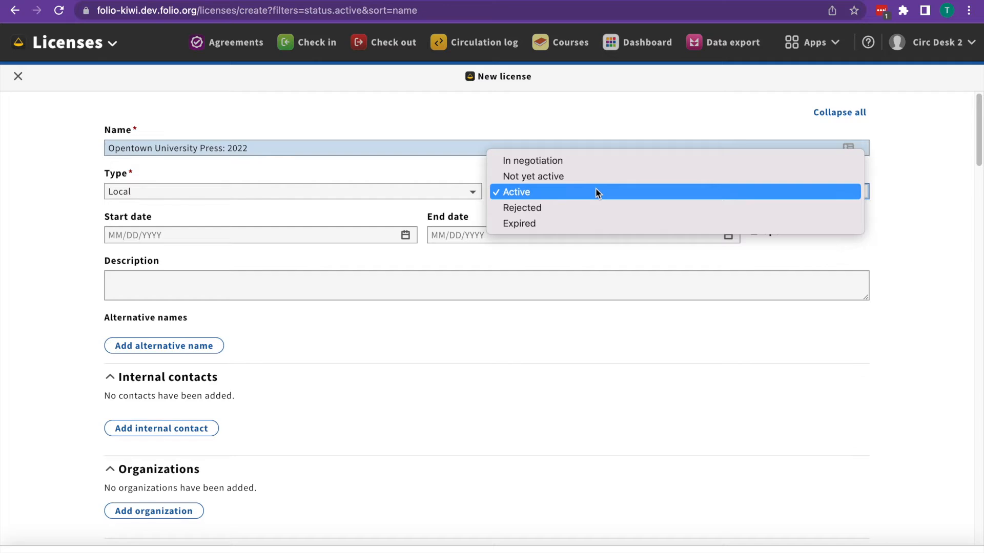
pyautogui.click(596, 193)
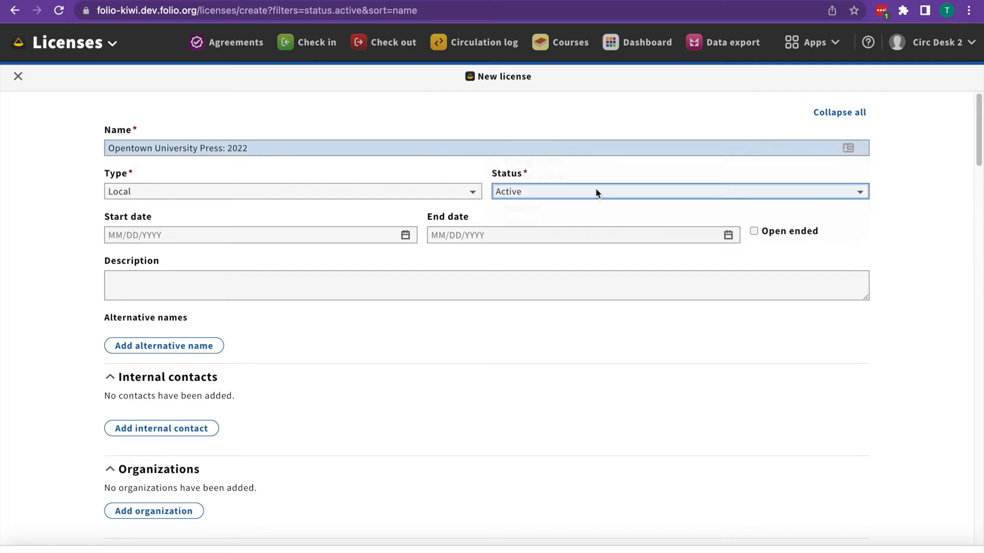
# Step: Set the license start date to 06/01/2022 and mark the license as open ended
pyautogui.click(405, 234)
pyautogui.click(345, 272)
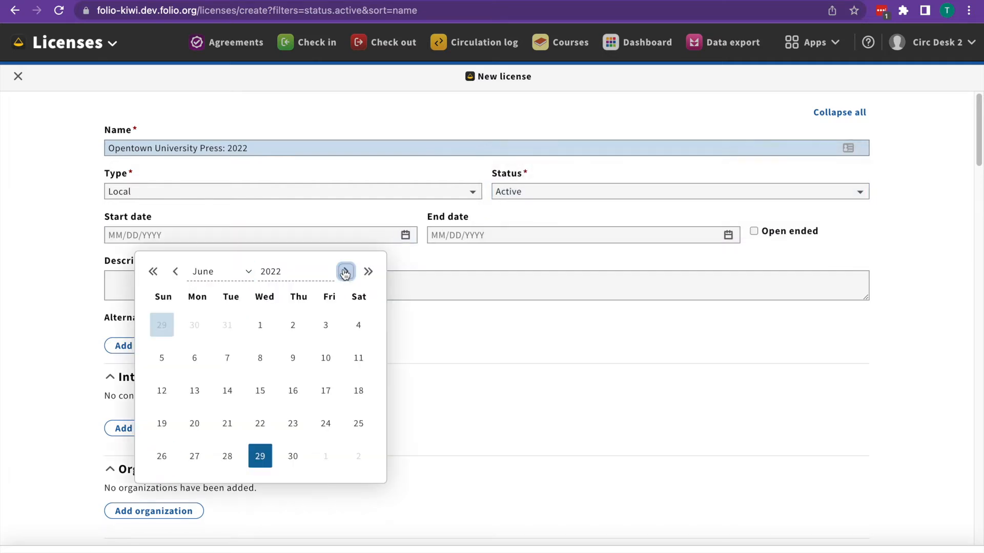
pyautogui.click(261, 325)
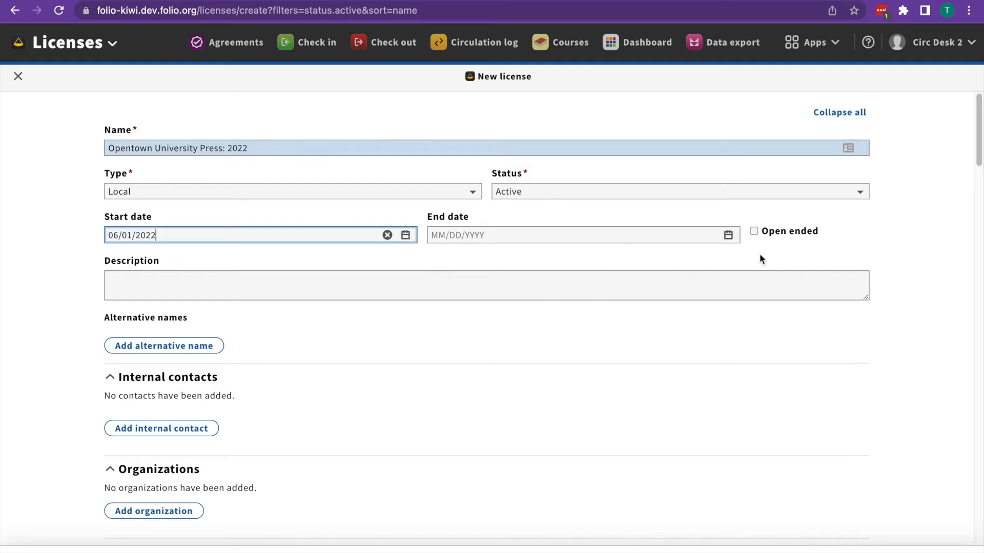
pyautogui.click(754, 232)
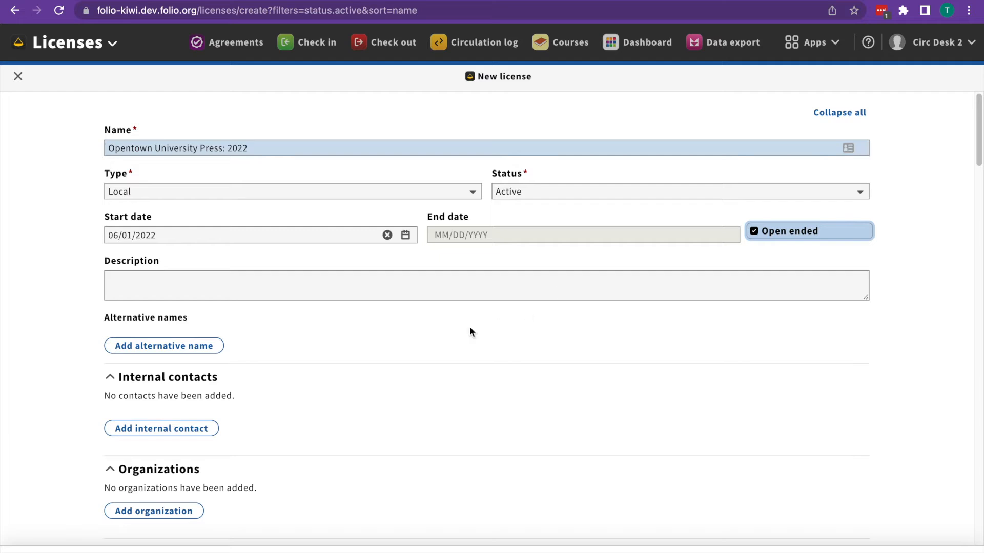
# Step: Add the alternative name OUT to the license
pyautogui.click(199, 349)
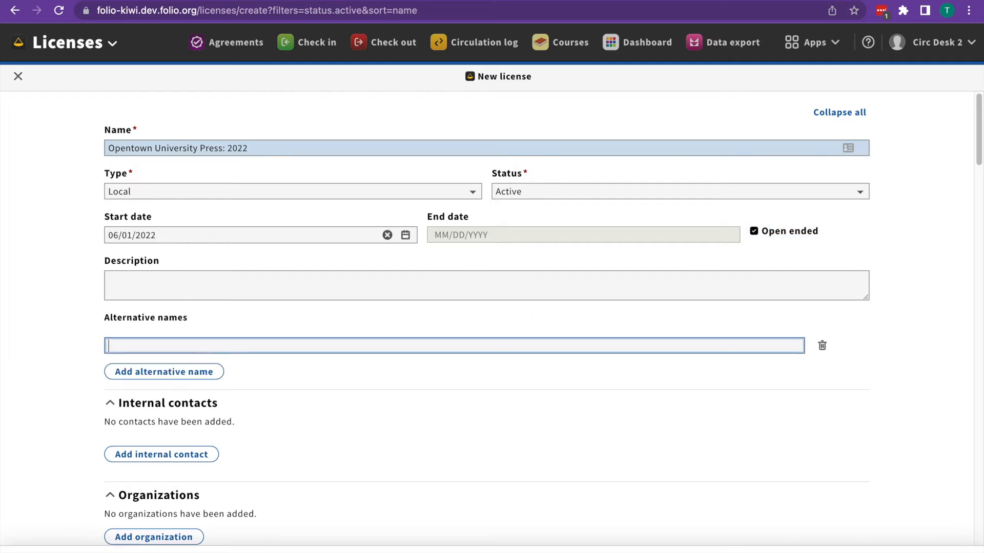
pyautogui.write('OUT')
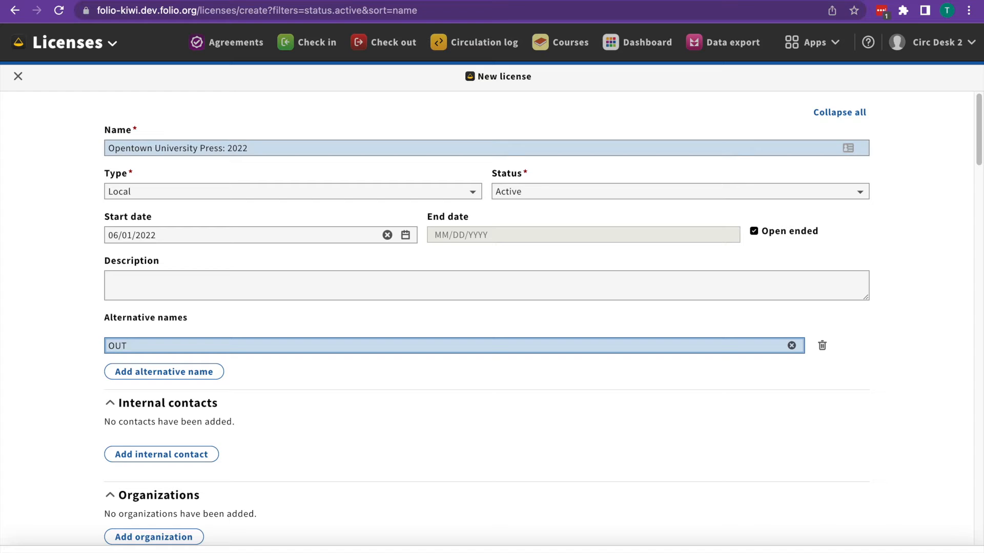
pyautogui.click(288, 446)
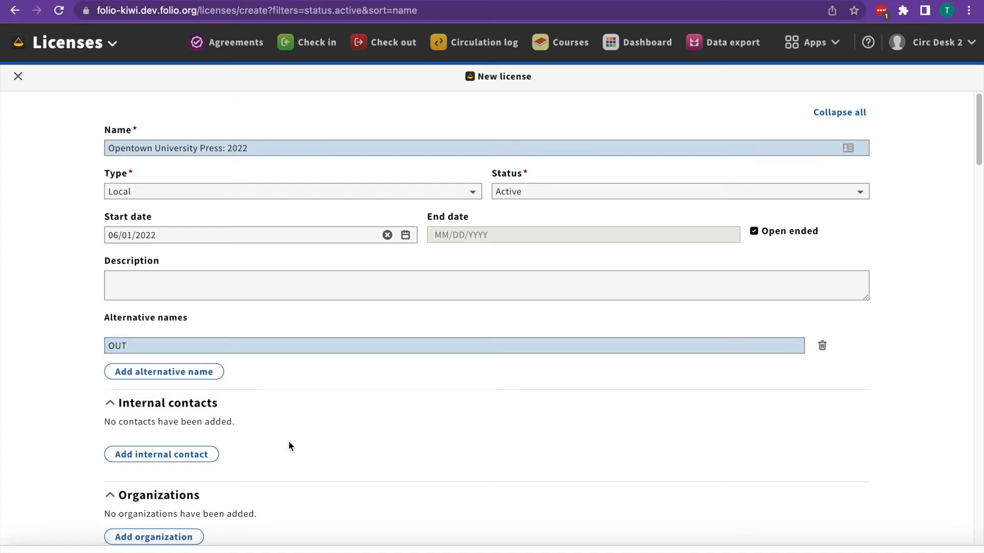
# Step: Add an internal contact, link the user found by searching for the surname, and assign the role Negotiator
pyautogui.click(202, 461)
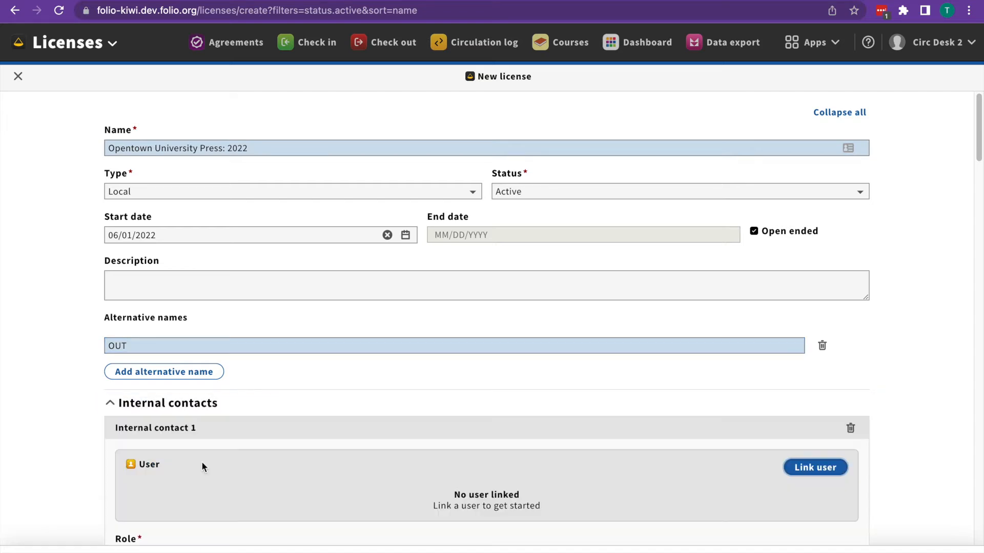
pyautogui.scroll(-3, 347, 457)
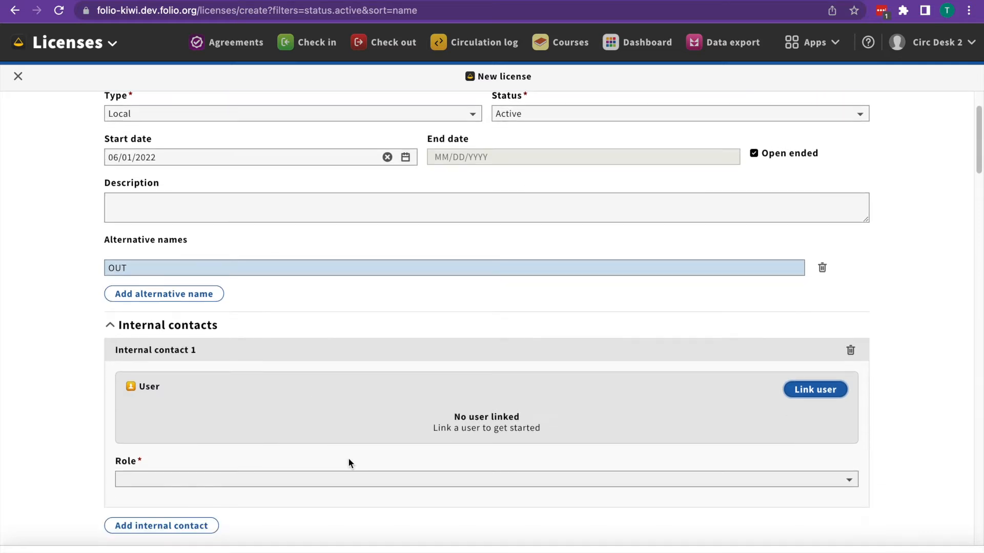
pyautogui.scroll(-1, 348, 459)
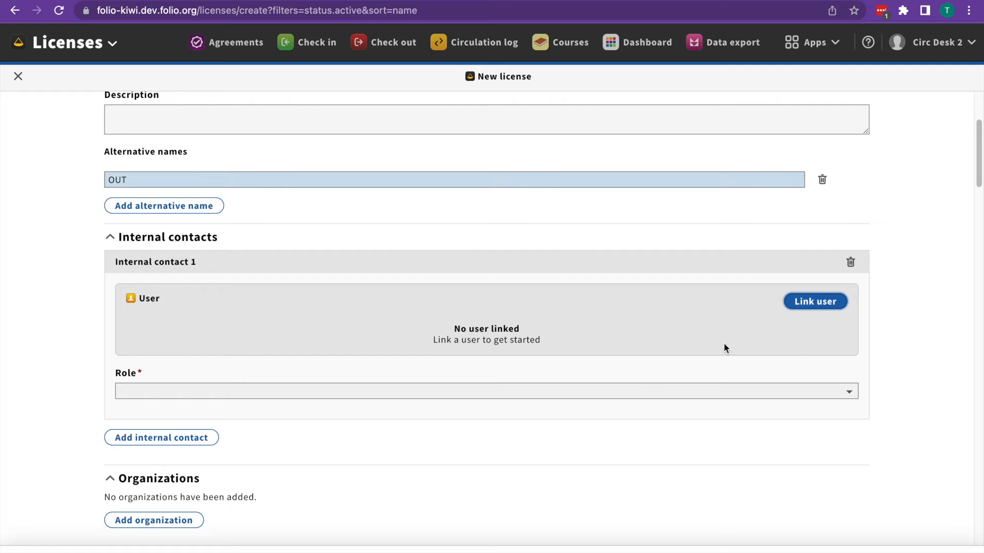
pyautogui.click(825, 304)
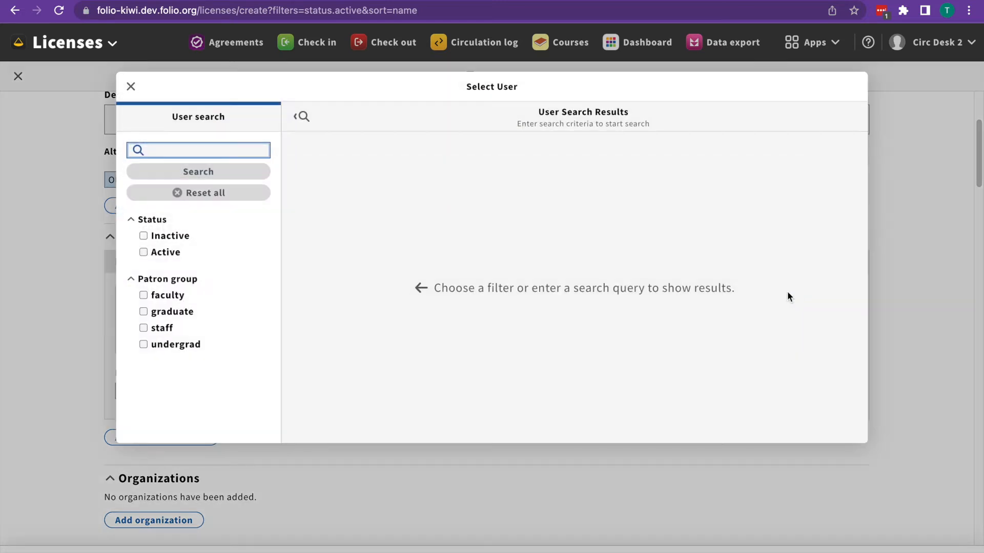
pyautogui.write('barnett')
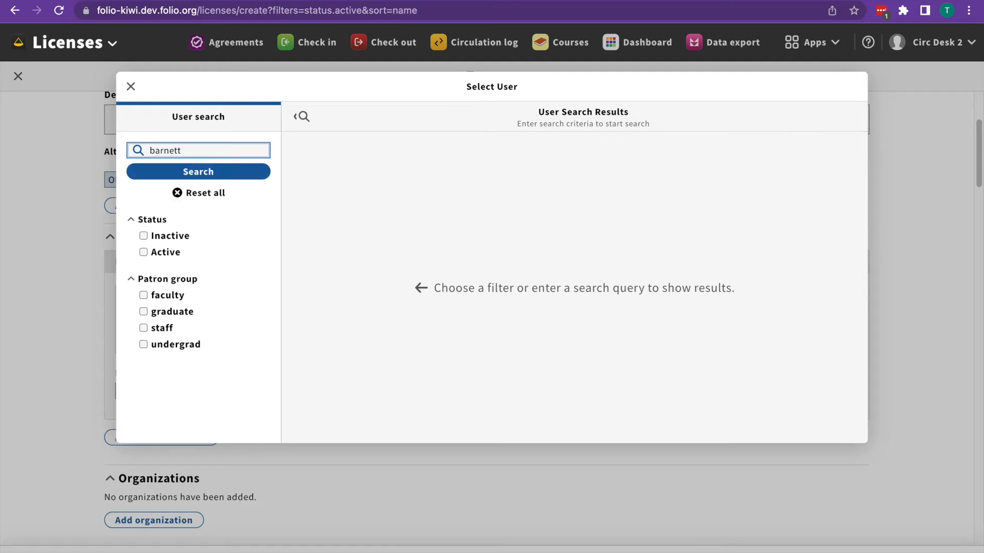
pyautogui.press('Return')
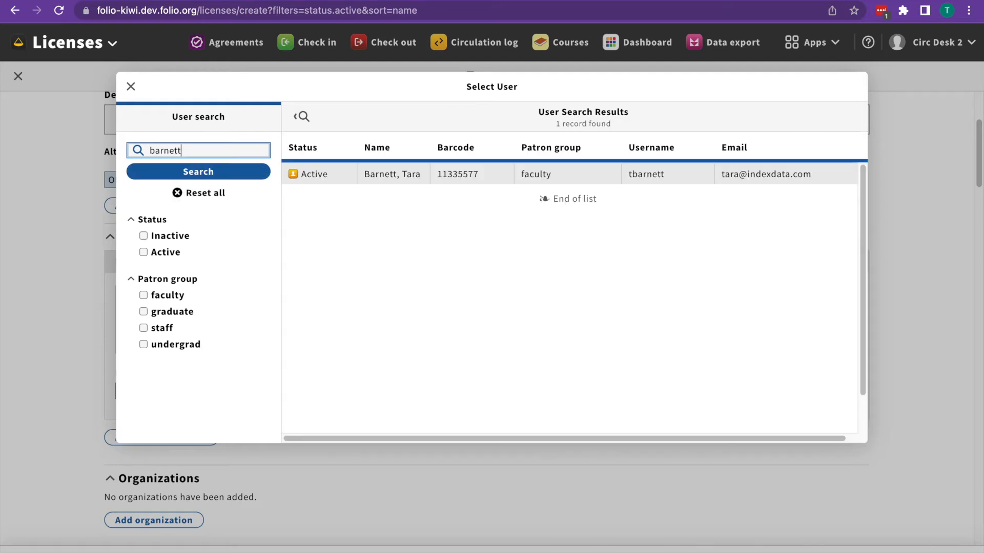
pyautogui.click(478, 181)
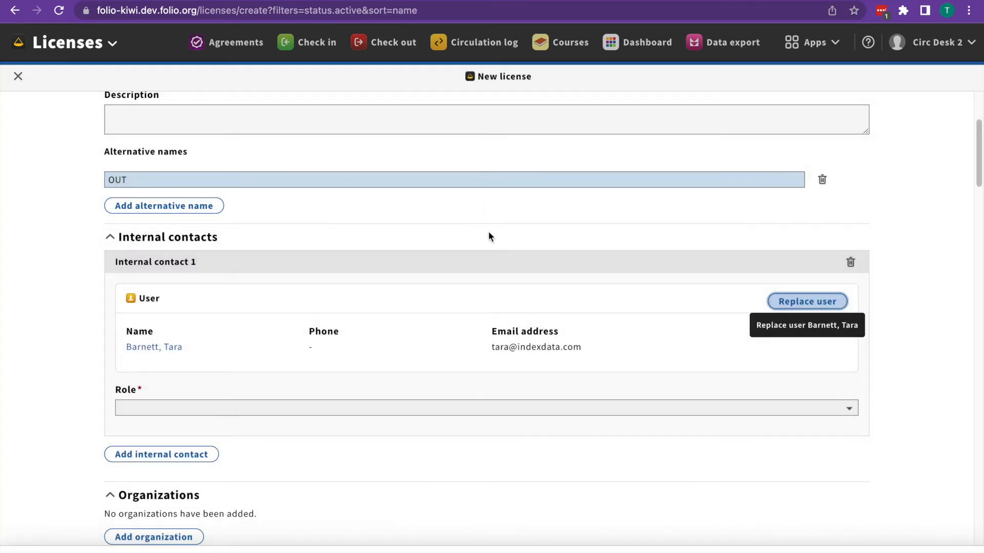
pyautogui.click(285, 409)
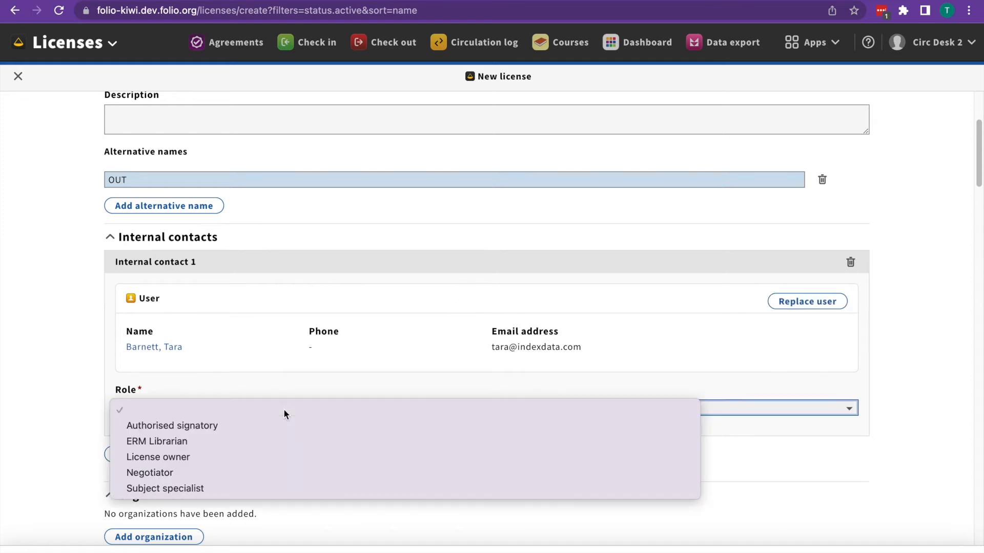
pyautogui.click(281, 471)
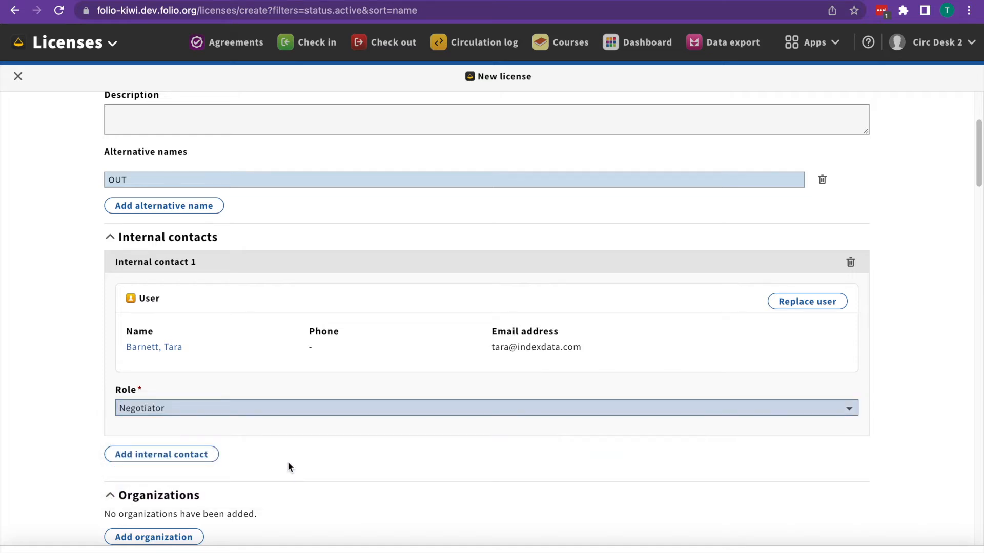
# Step: Add an organization to the license, link Opentown University Press by searching for "opentown", and assign the role Licensor
pyautogui.scroll(-3, 290, 466)
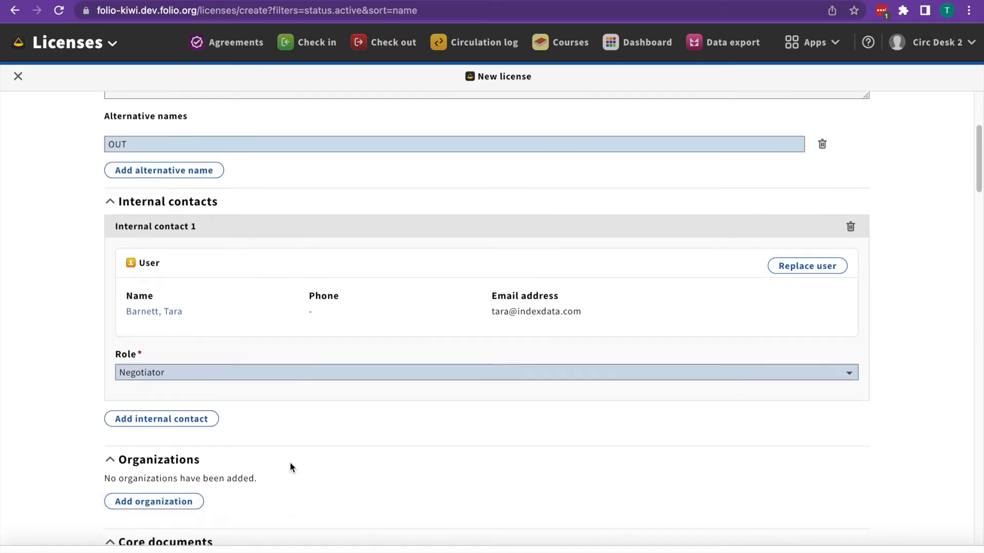
pyautogui.scroll(-2, 333, 473)
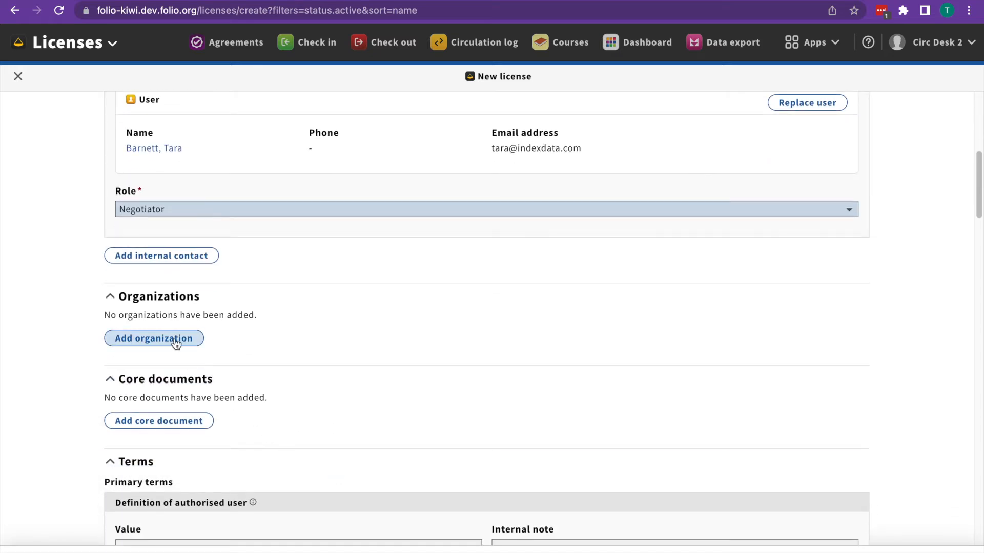
pyautogui.click(176, 340)
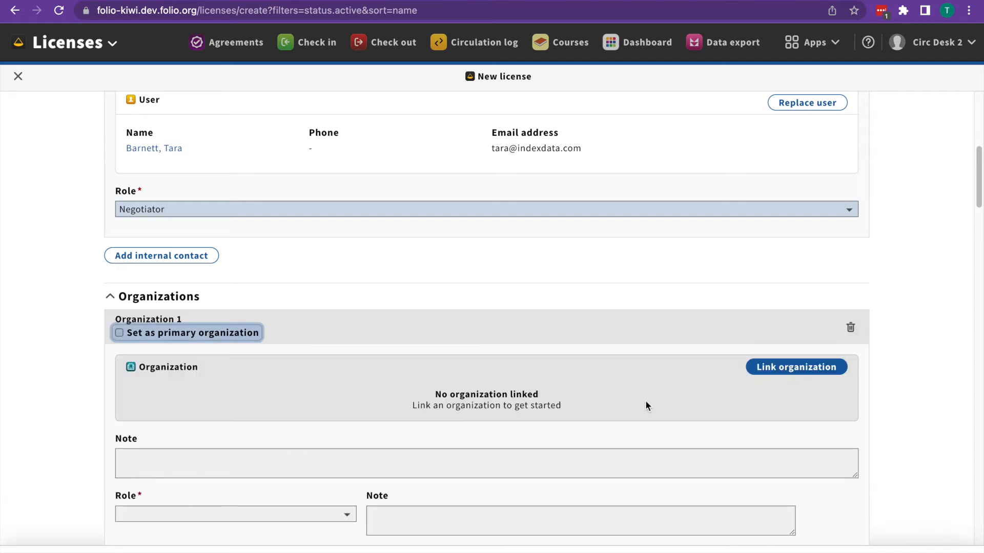
pyautogui.scroll(-3, 680, 412)
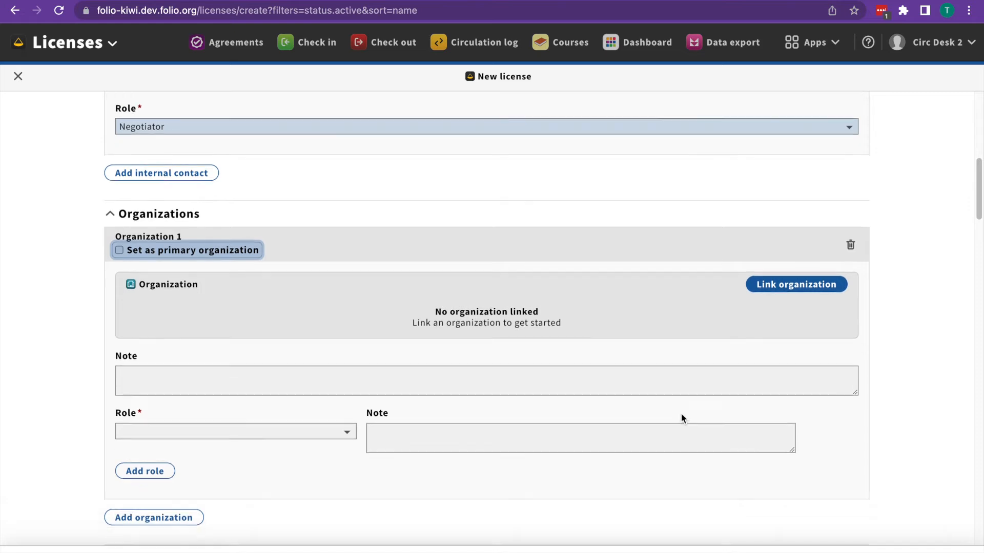
pyautogui.scroll(-2, 682, 418)
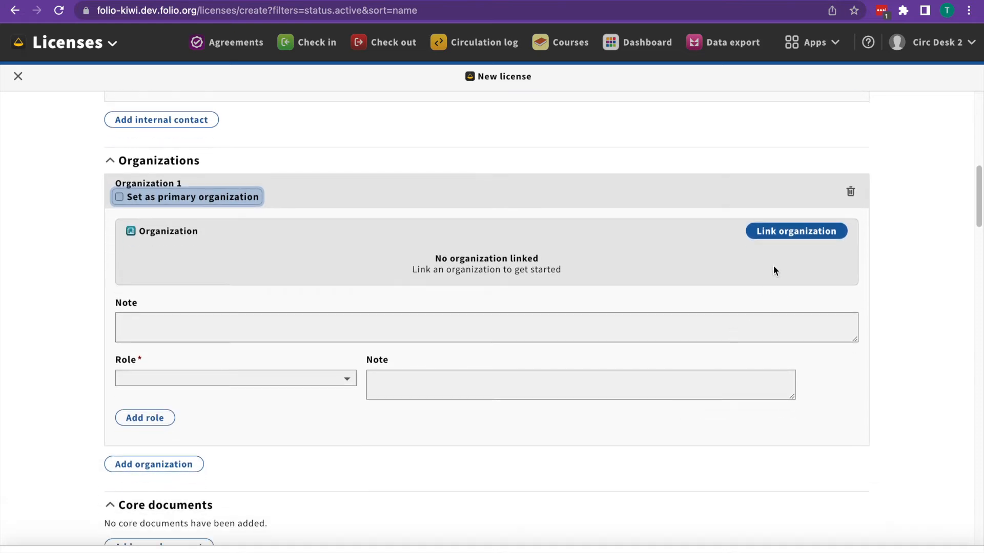
pyautogui.click(791, 237)
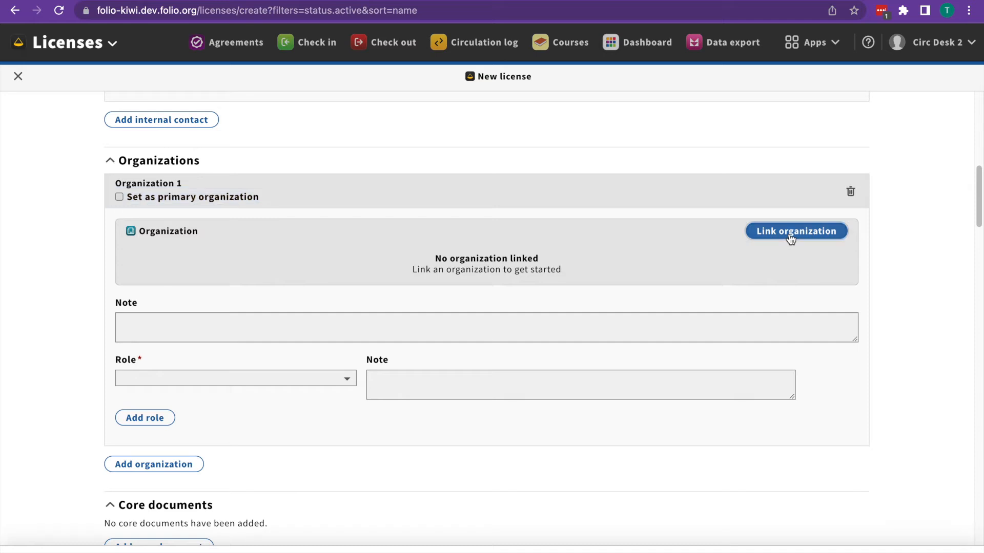
pyautogui.write('opentown')
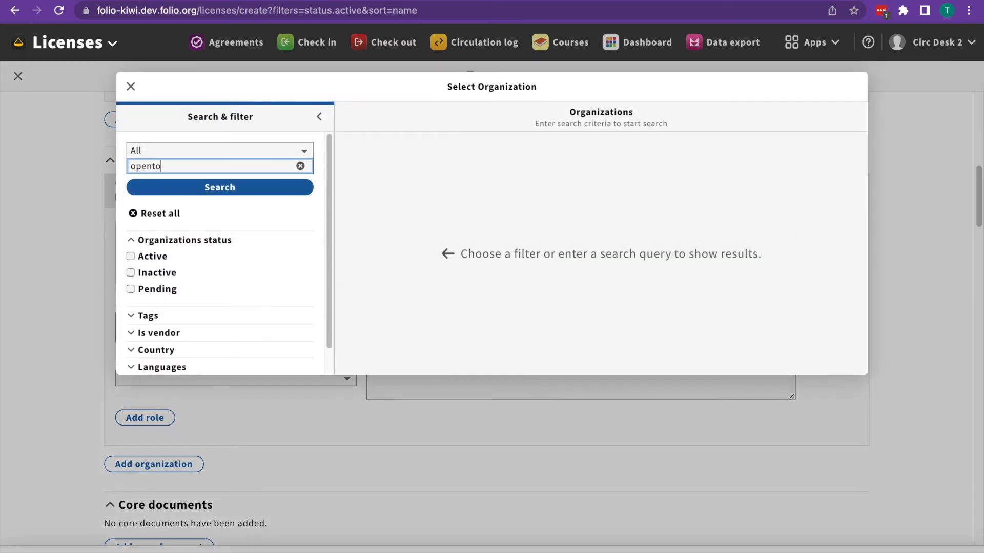
pyautogui.press('Return')
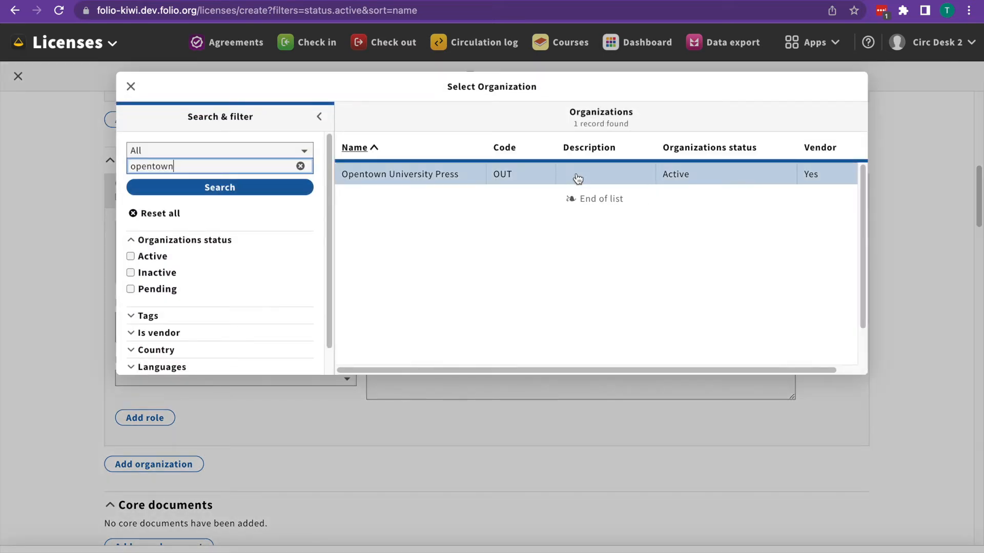
pyautogui.click(517, 185)
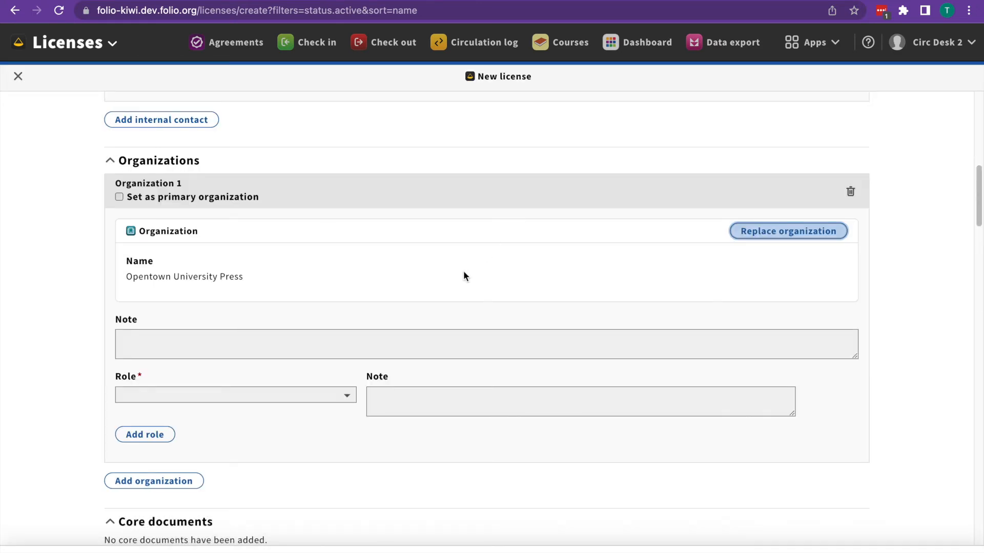
pyautogui.click(345, 396)
pyautogui.click(339, 411)
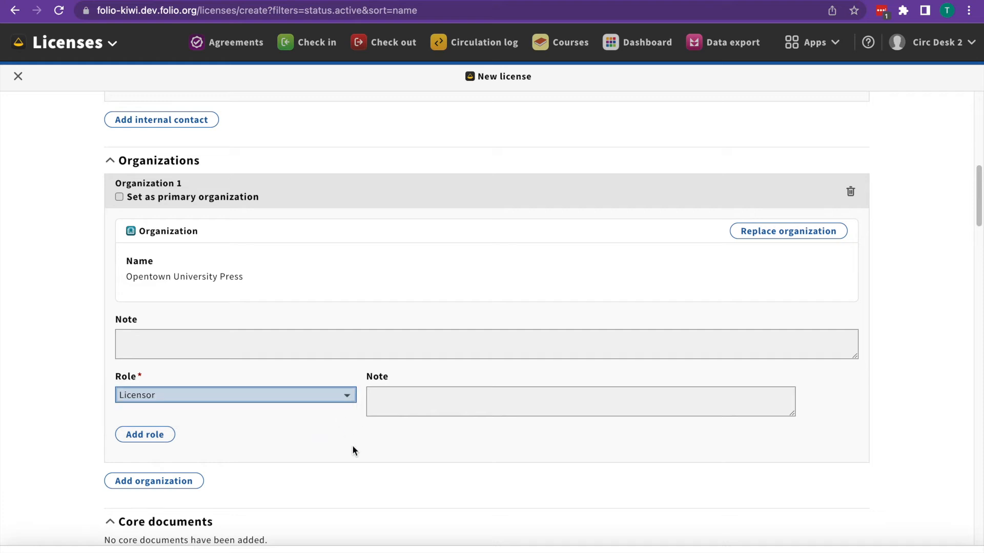
# Step: Add a core document named "Opentown University Press License Agreement (2022)"
pyautogui.scroll(-1, 602, 461)
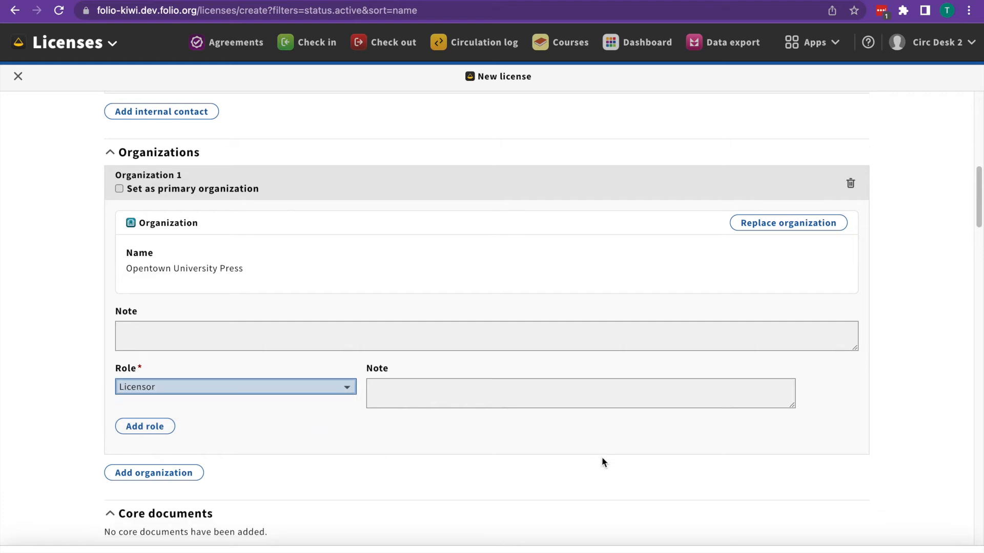
pyautogui.scroll(-5, 601, 456)
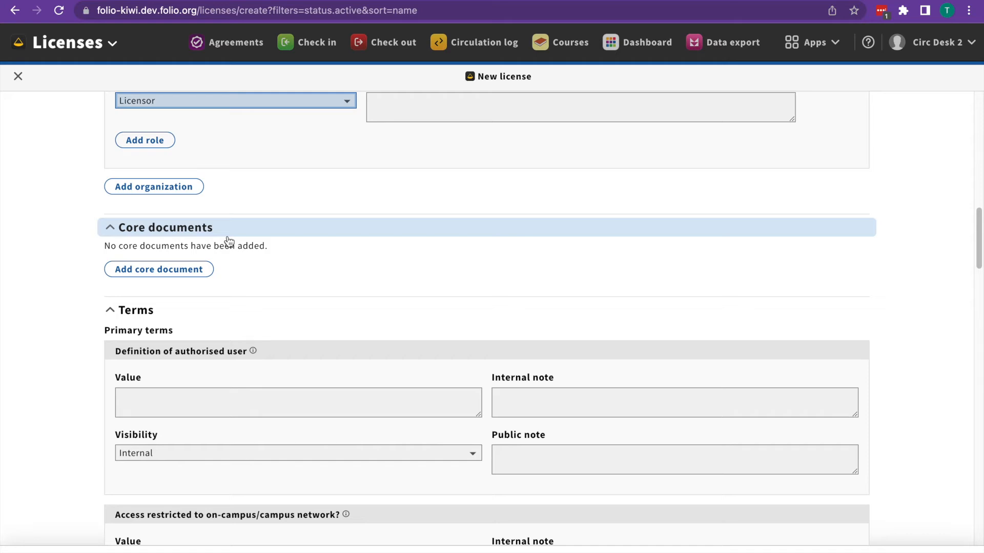
pyautogui.click(170, 266)
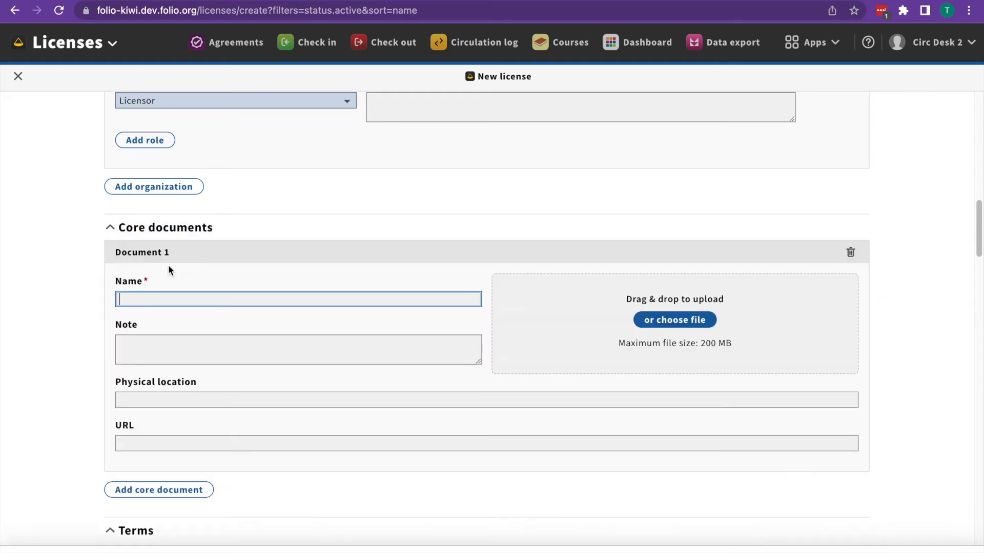
pyautogui.click(196, 300)
pyautogui.write('Opentown University Press License Agreement (2022)')
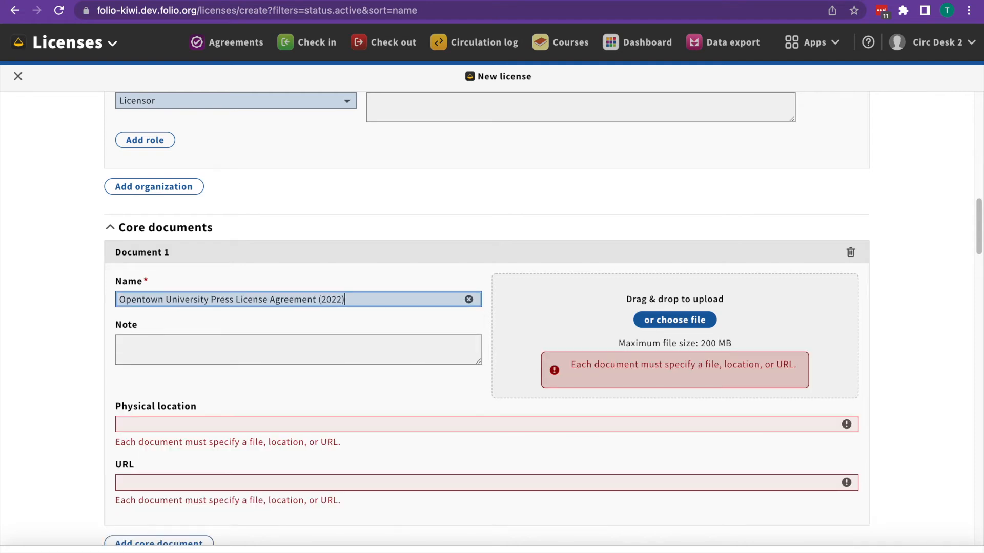
# Step: Set the core document's physical location to "Admin Office: Drawer O"
pyautogui.click(162, 427)
pyautogui.write('Adm')
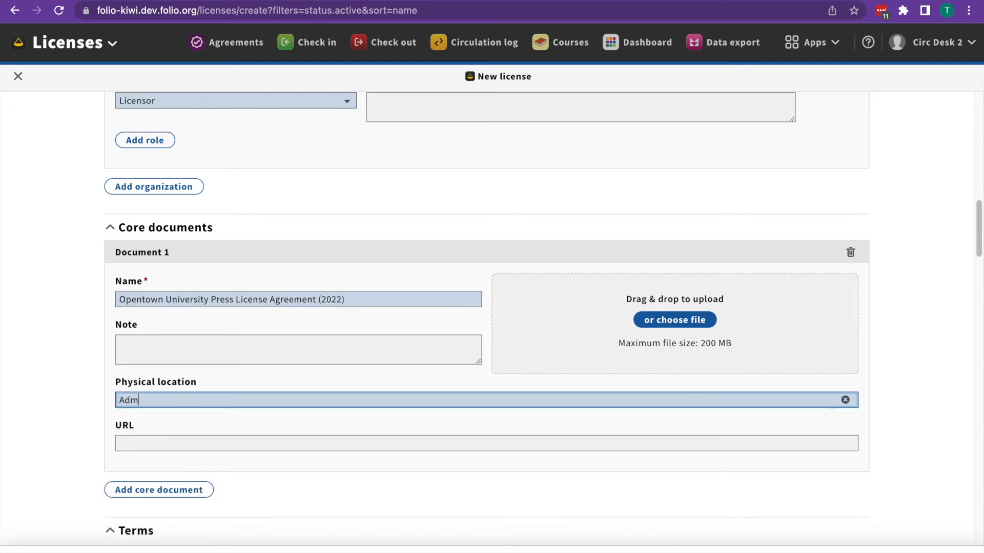
pyautogui.write('in Office: Drawer O')
pyautogui.click(76, 392)
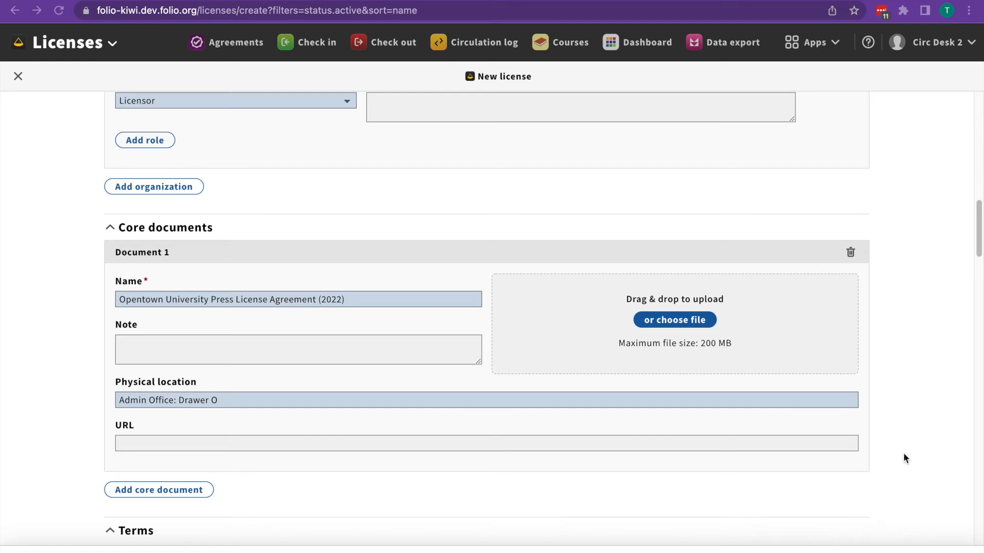
# Step: Set the value of the primary term Definition of authorised user to "Students, faculty, staff, and walk-ins"
pyautogui.scroll(-5, 904, 459)
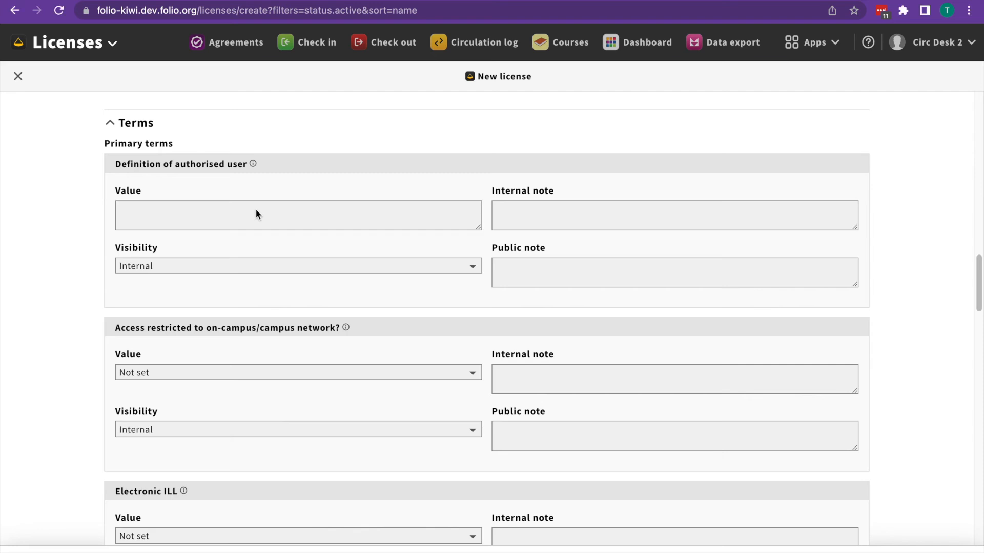
pyautogui.click(205, 218)
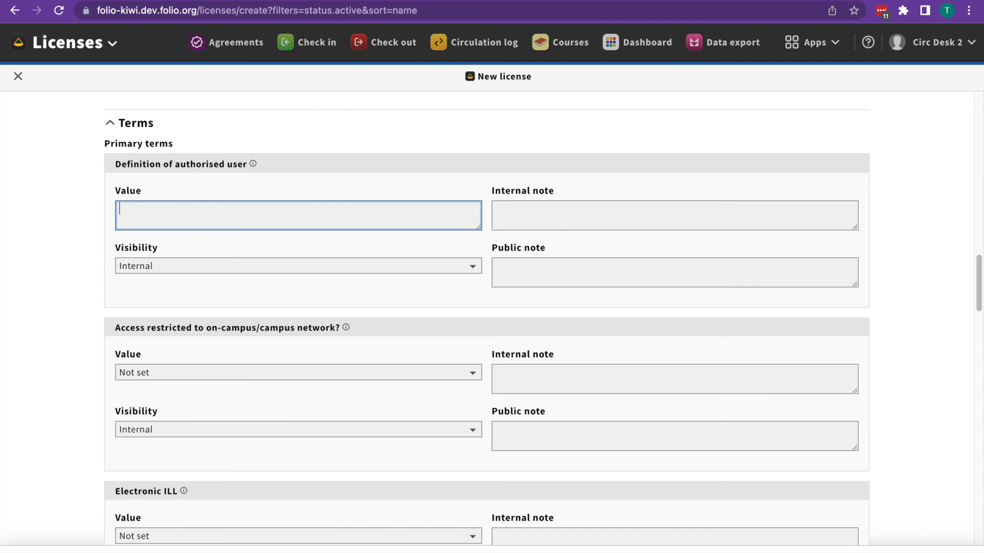
pyautogui.write('Students, fa')
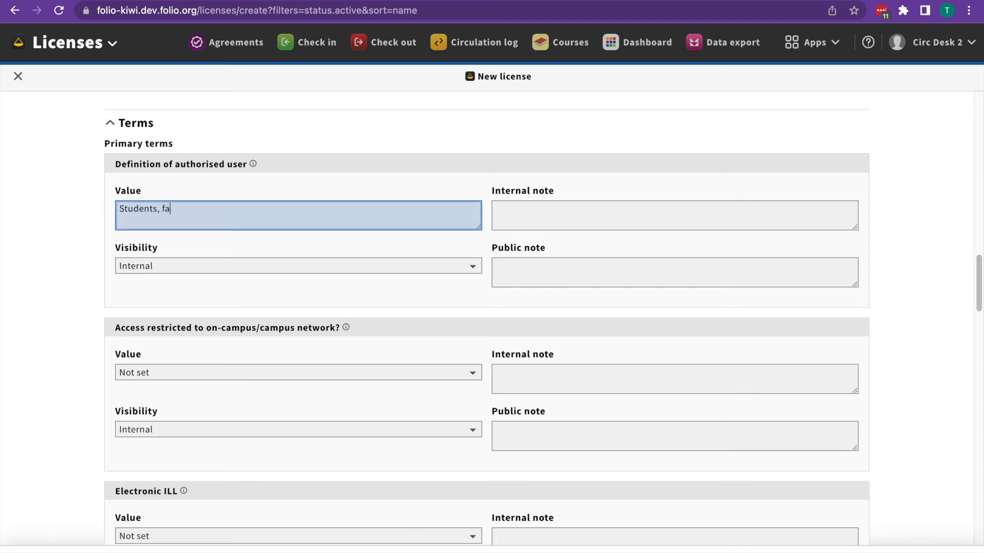
pyautogui.write('culty, staff, and walk-ins')
# Step: Paste the copied Authorized Users clause (111.z.) into the authorised user term's internal note and enlarge the field to show the full text
pyautogui.click(506, 215)
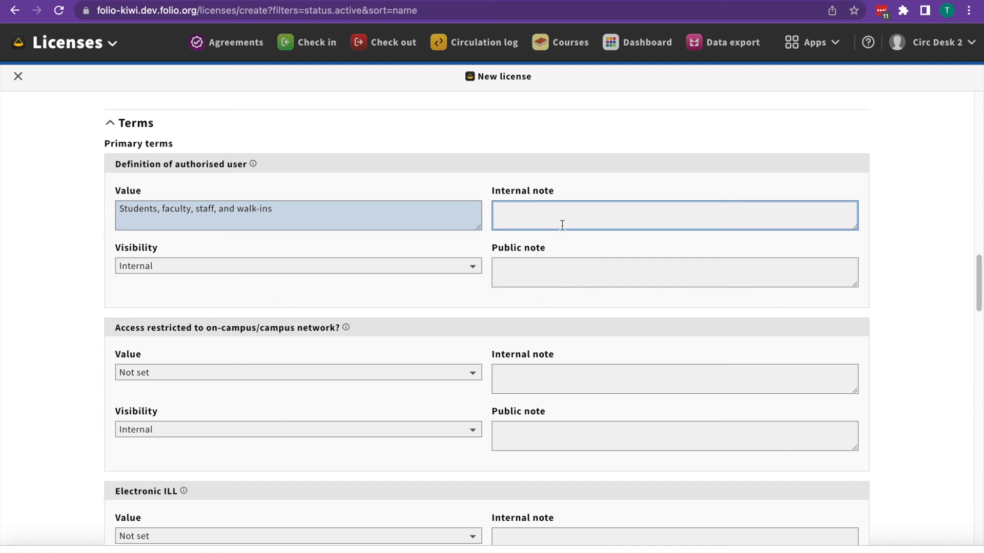
pyautogui.press('super+v')
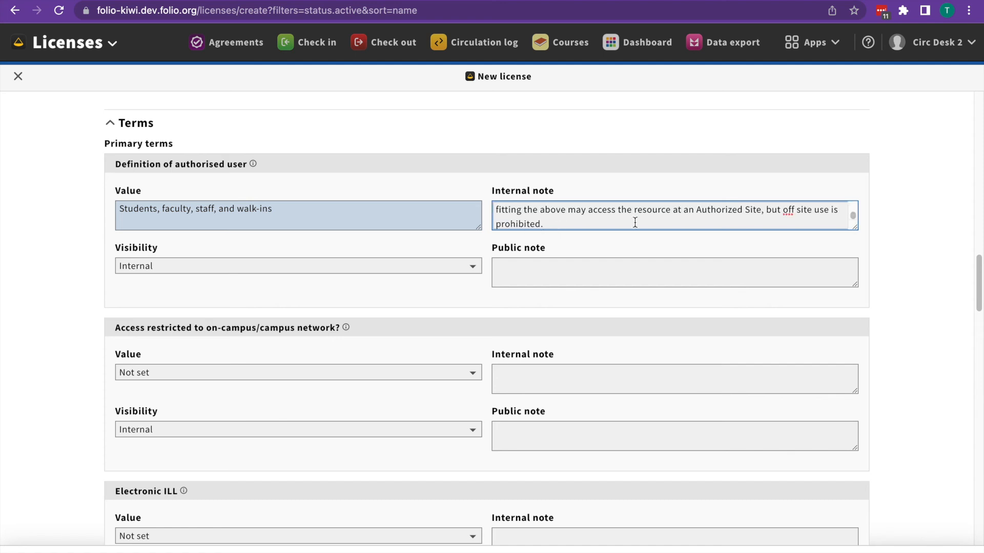
pyautogui.moveTo(854, 228); pyautogui.dragTo(854, 301)
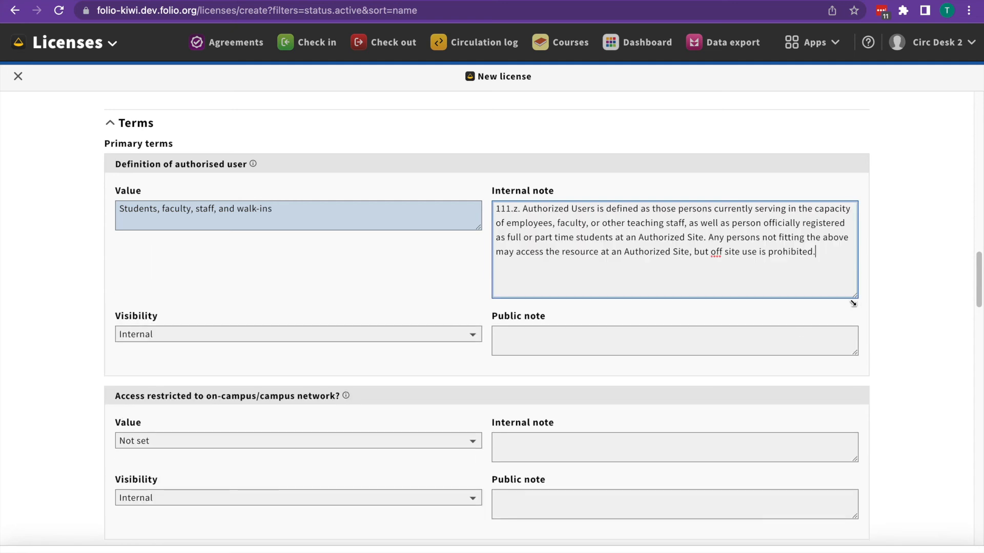
# Step: Enter "Student, Faculty, Staff, and Guest use permitted" as the public note of the authorised user term
pyautogui.click(627, 341)
pyautogui.write('Student, Fac')
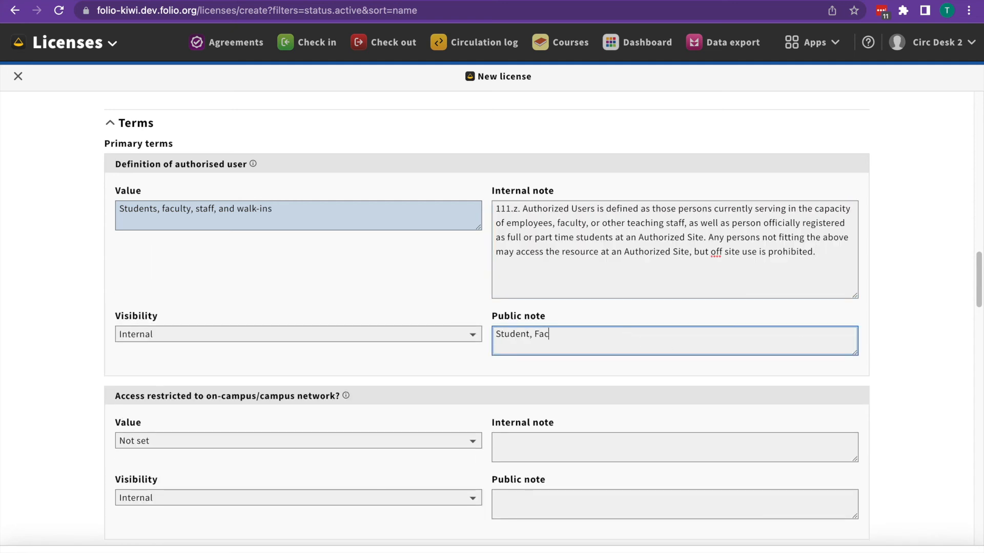
pyautogui.write('ulty, Staff, and Guest use permit')
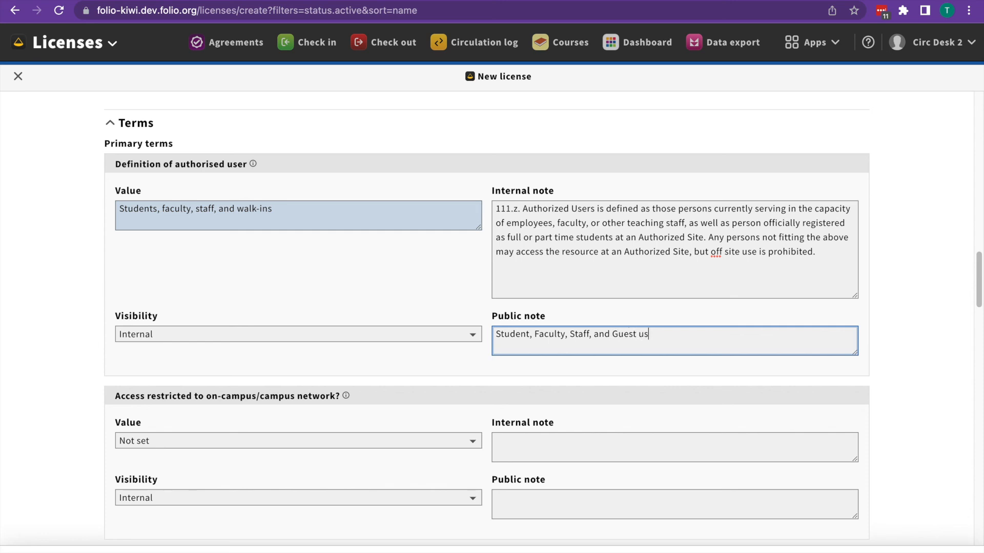
pyautogui.write('ted')
pyautogui.click(898, 382)
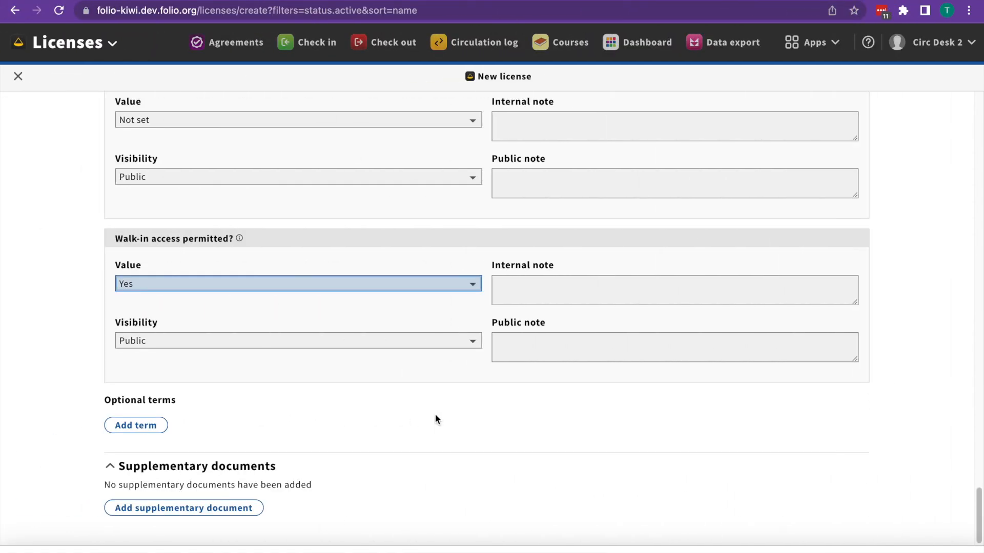
# Step: Add an optional term to the license and choose Text and Data mining as its name
pyautogui.click(135, 425)
pyautogui.scroll(-3, 393, 441)
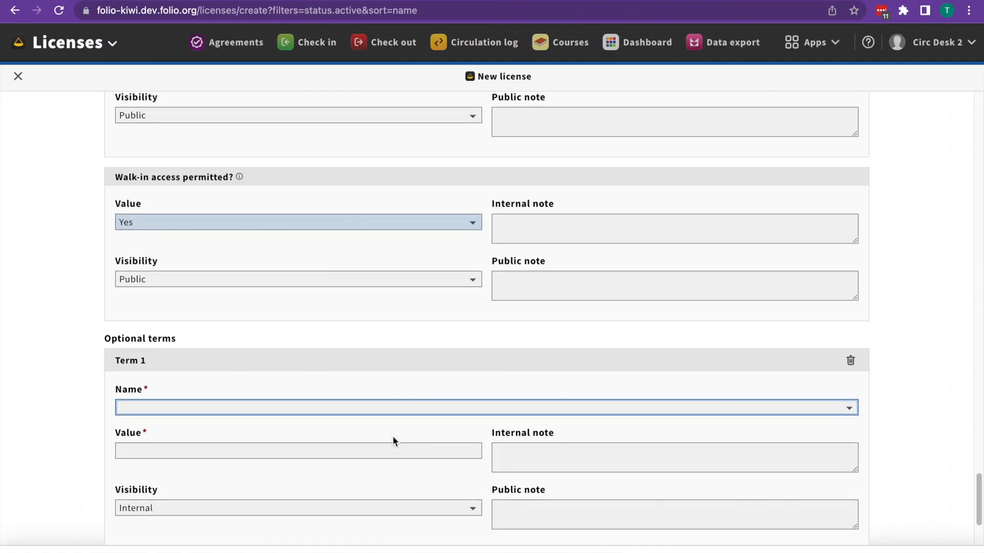
pyautogui.click(844, 337)
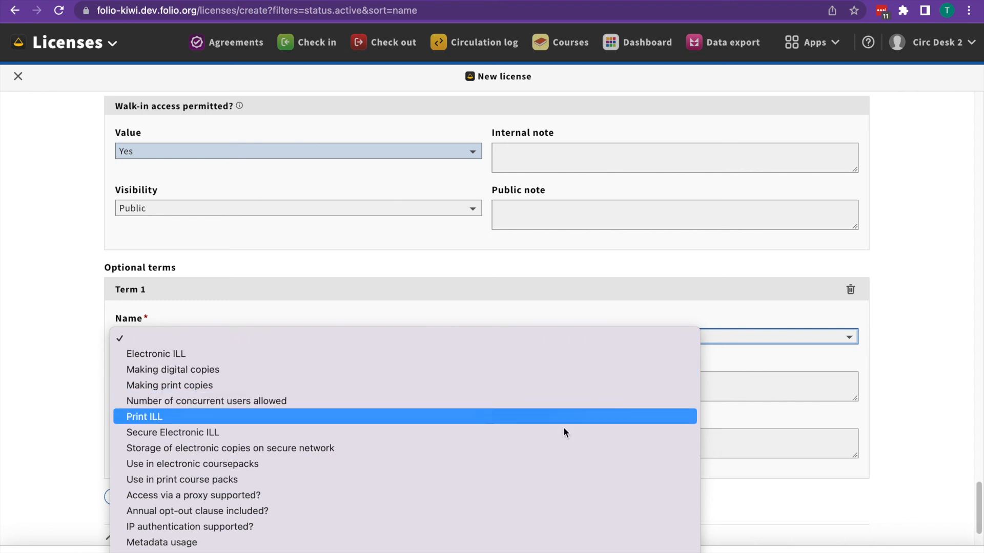
pyautogui.scroll(-3, 524, 451)
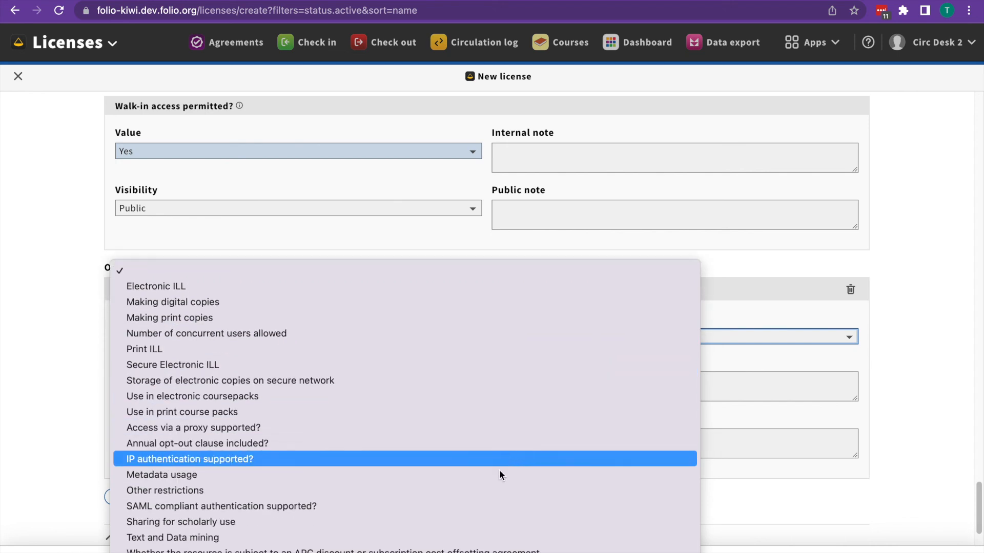
pyautogui.click(407, 537)
# Step: Set the Text and Data mining term to Prohibited (explicit) with Public visibility, and save the license
pyautogui.click(347, 382)
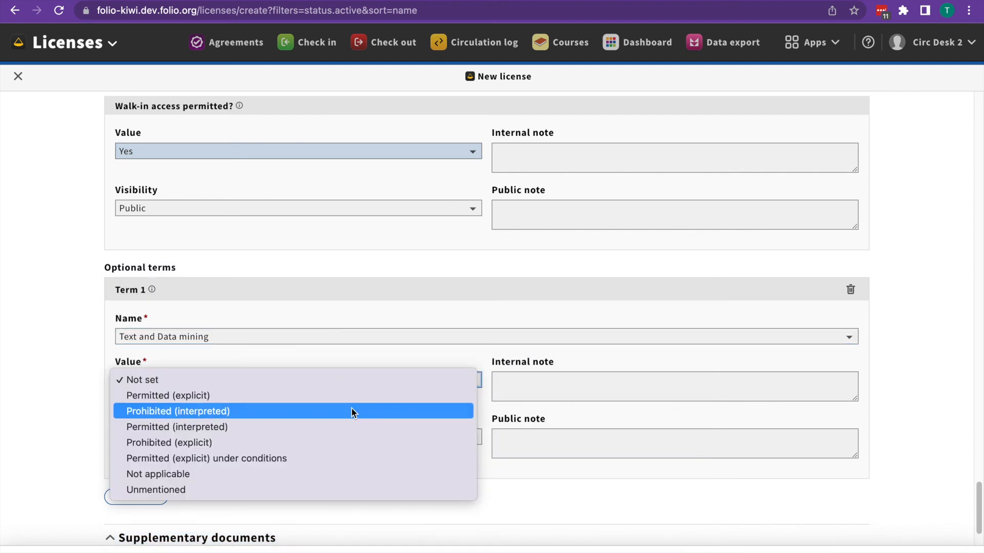
pyautogui.click(353, 443)
pyautogui.click(353, 440)
pyautogui.scroll(-2, 479, 479)
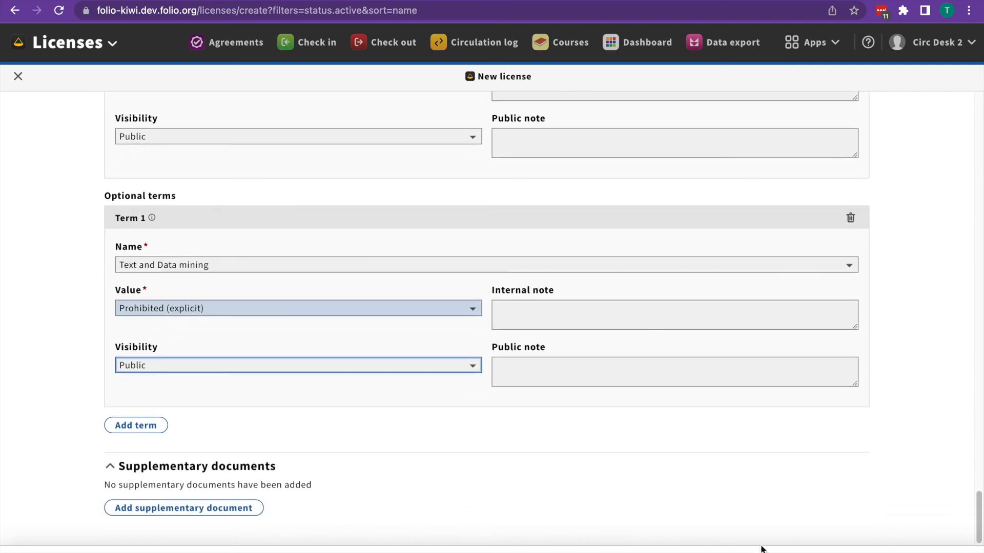
pyautogui.click(933, 552)
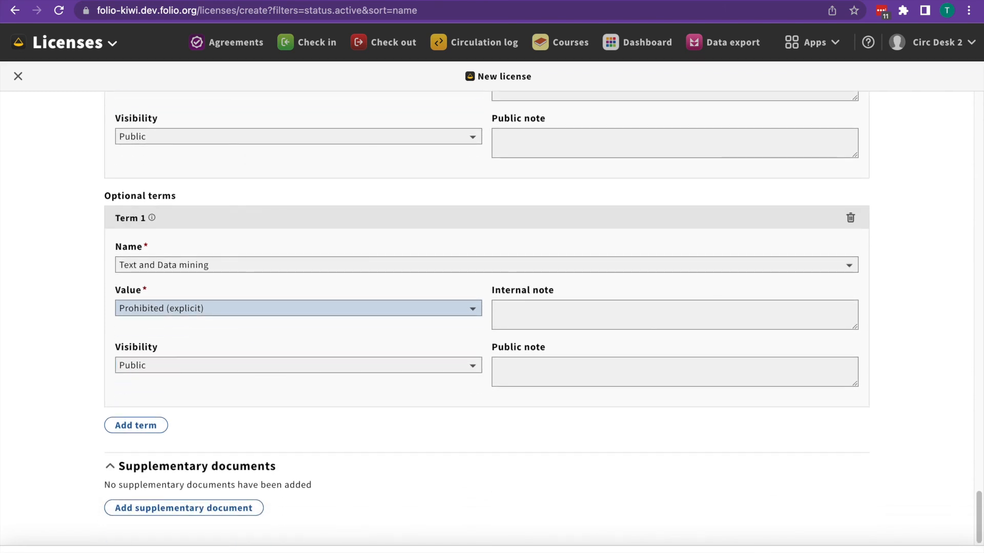